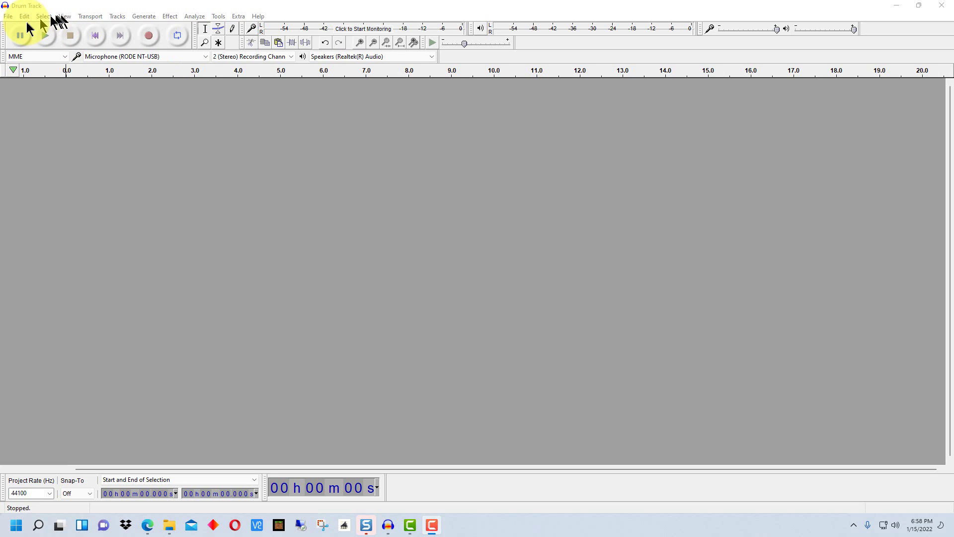
Open Drum Track.wav from the Demo folder as a stereo audio track
click(8, 17)
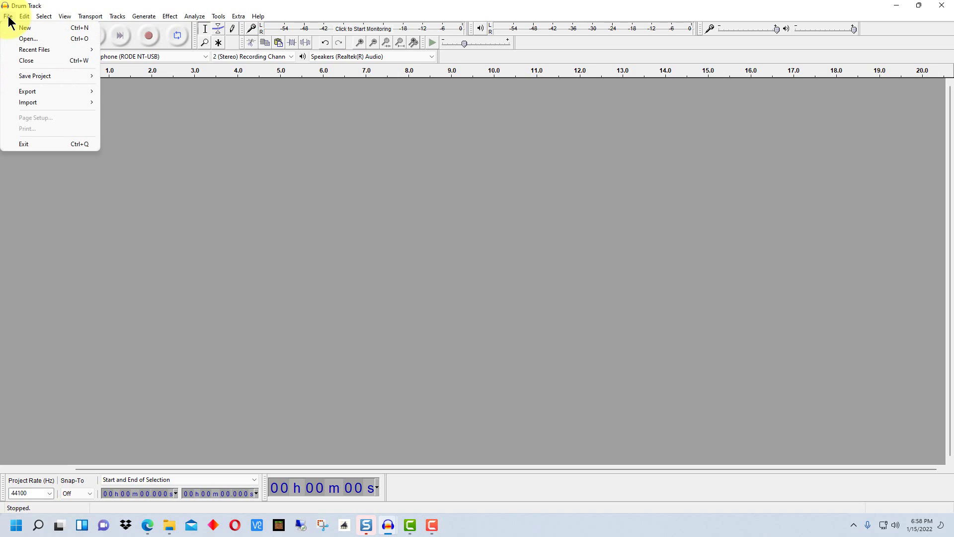
click(30, 38)
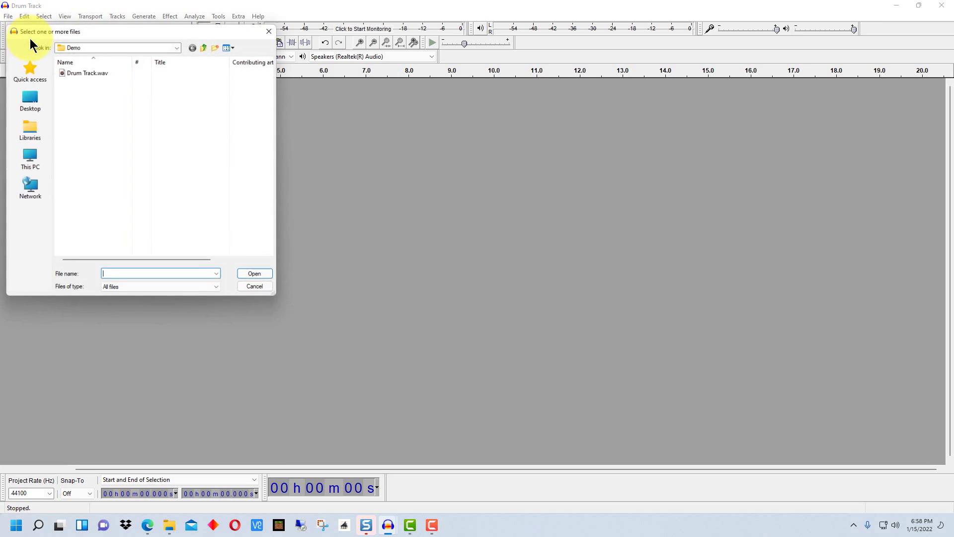
double_click(106, 73)
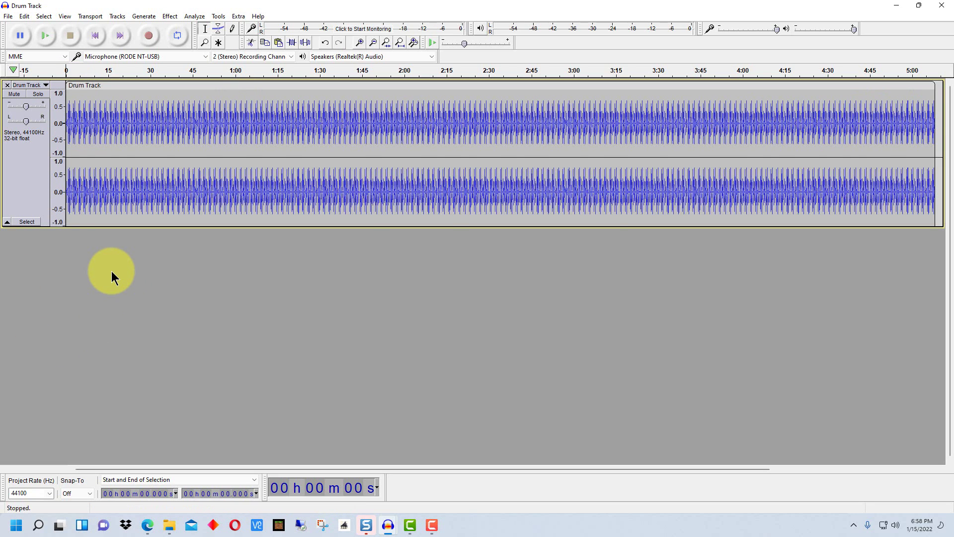
Zoom to Normal (Ctrl+2) so about 0–20 seconds of the drum waveform shows
key(ctrl+2)
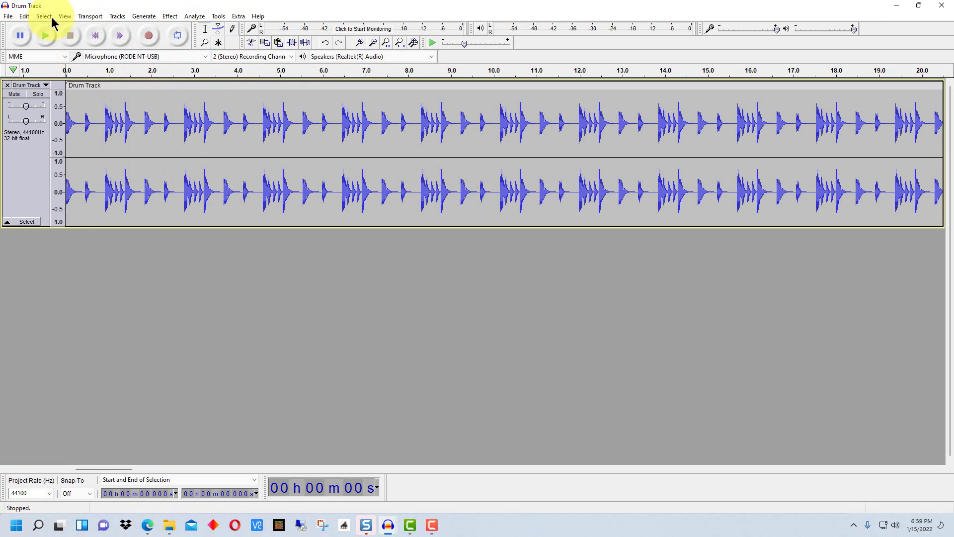
Add a label at 10 seconds and stretch it into a 0–10 s region named Label 1
click(494, 101)
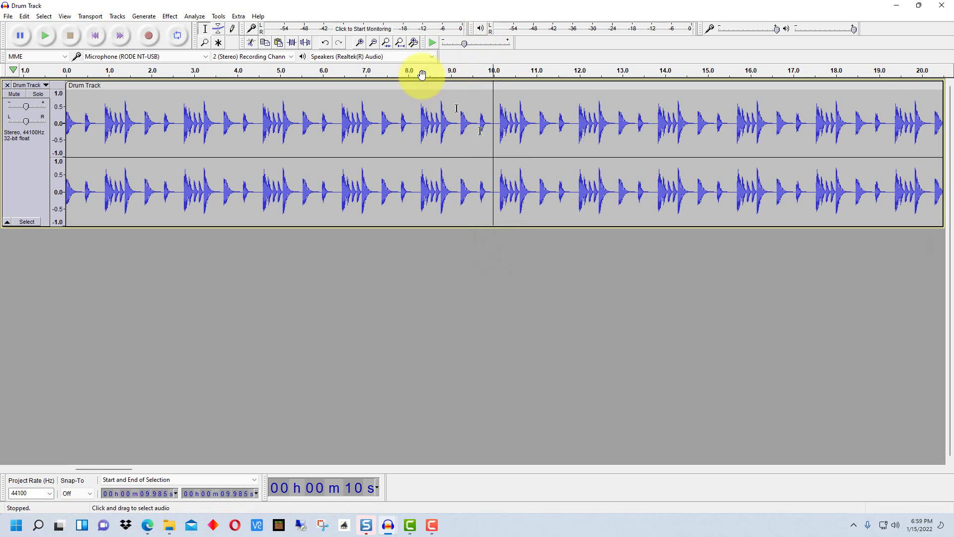
click(24, 17)
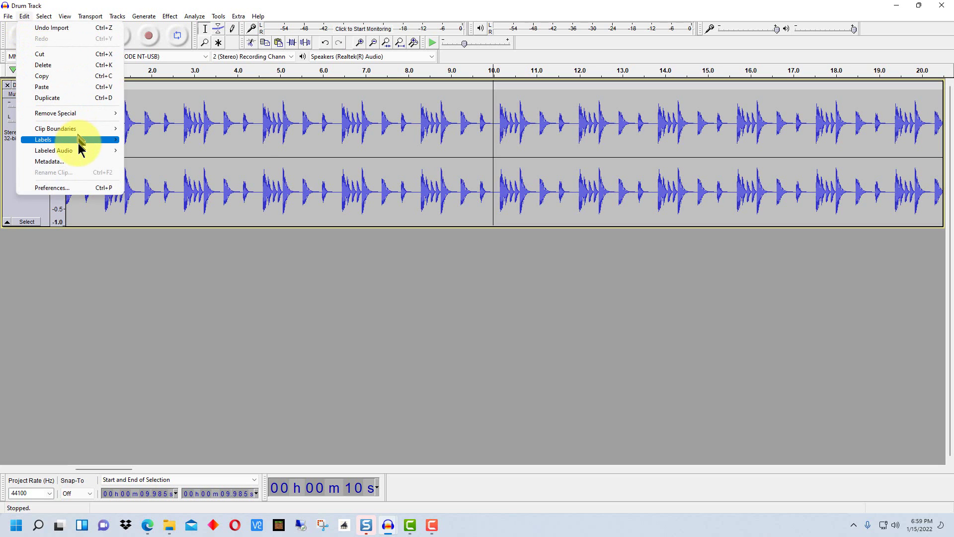
mouse_move(77, 140)
click(181, 155)
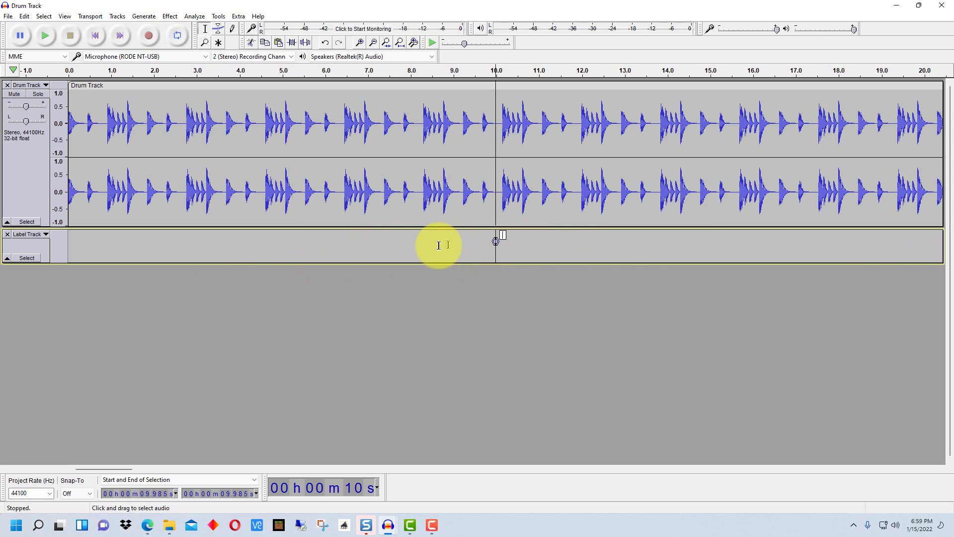
text(Label 1)
drag(495, 241, 36, 203)
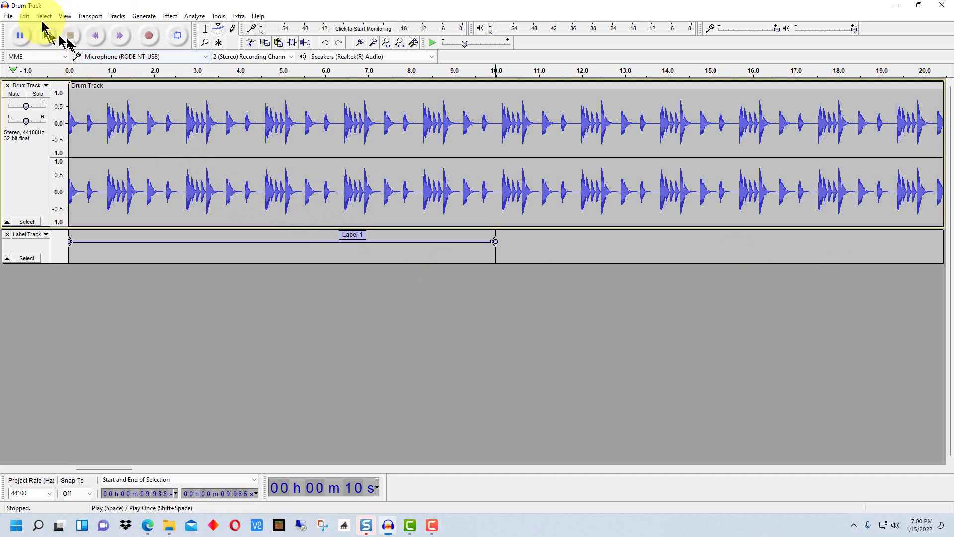
Undo the trial label track and select the whole drum track
key(ctrl+z)
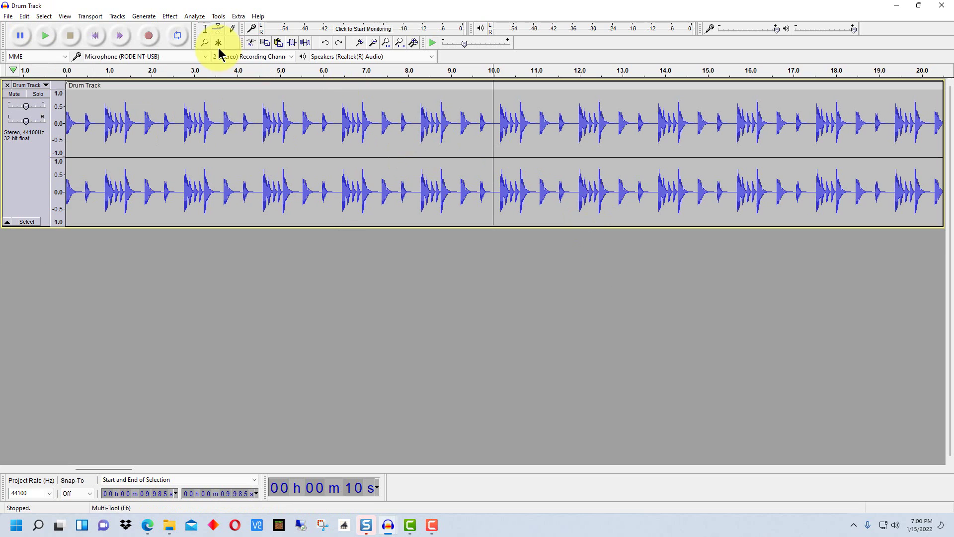
click(43, 16)
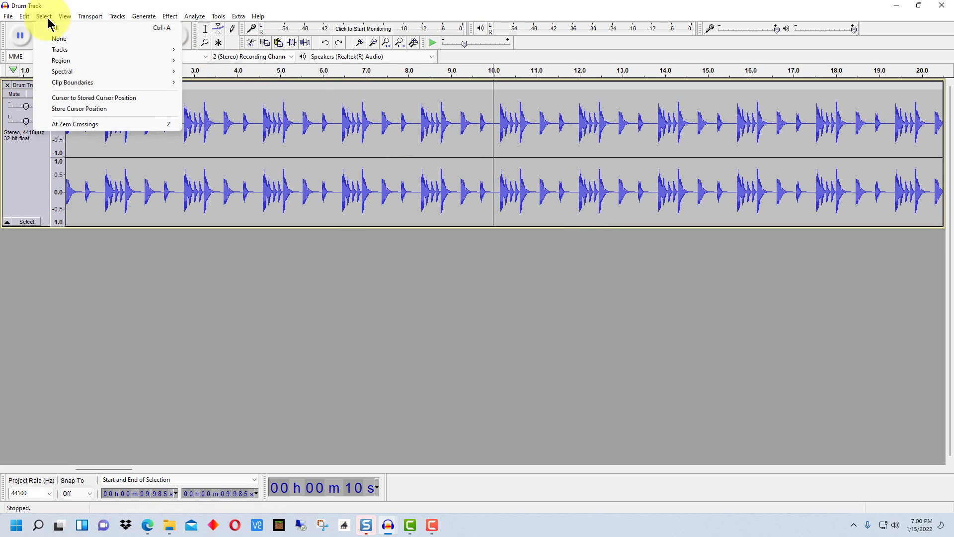
click(54, 27)
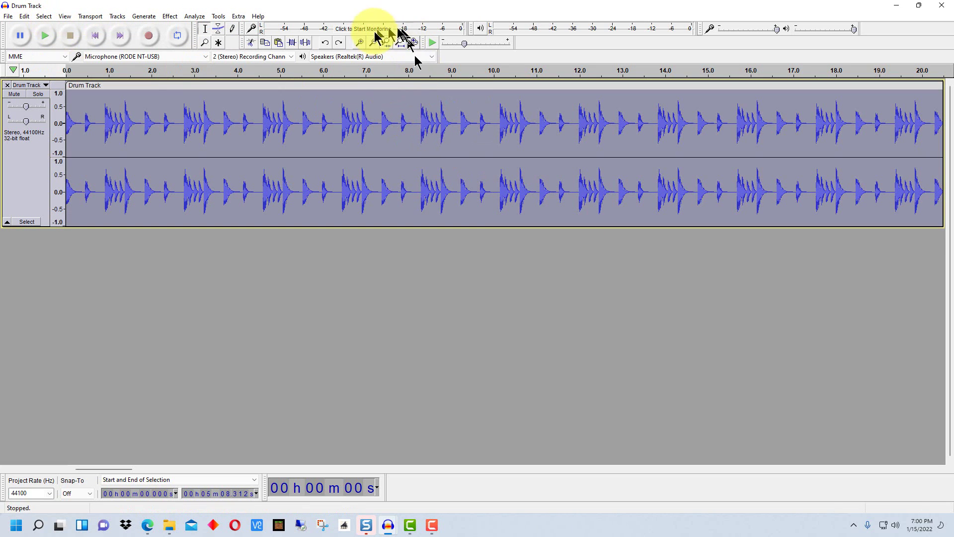
click(219, 17)
mouse_move(267, 135)
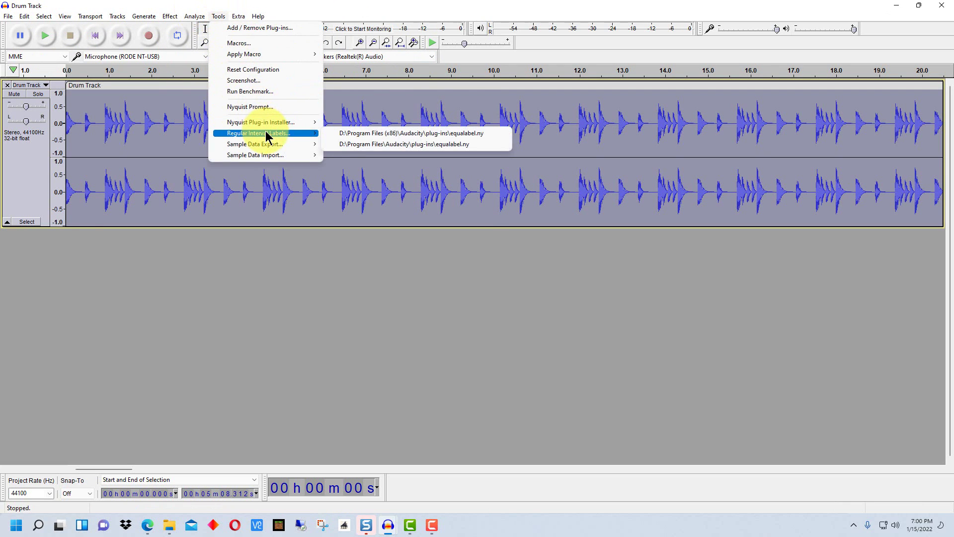
In Regular Interval Labels, set 5 labels, 60-second interval and region length, text 'Drum Sample'
click(397, 144)
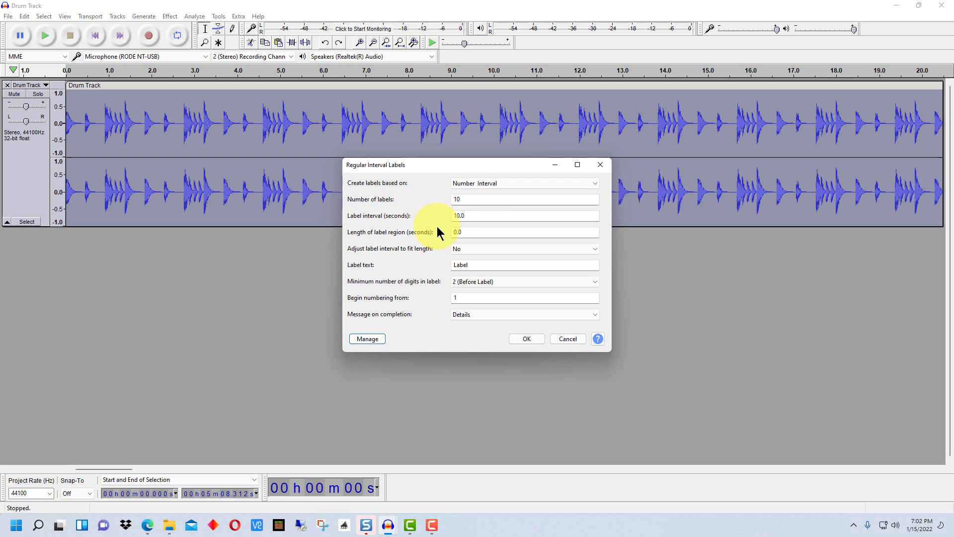
drag(479, 199, 454, 199)
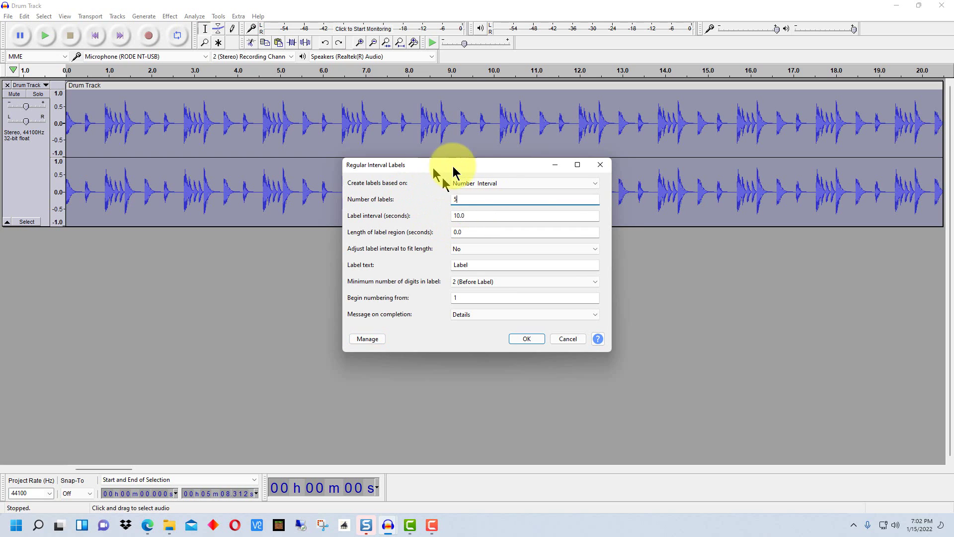
drag(492, 216, 367, 219)
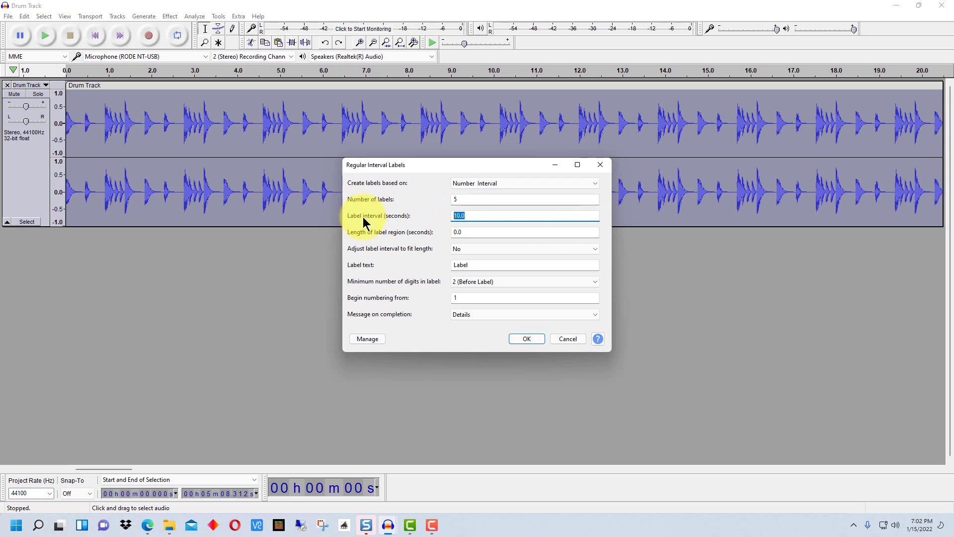
text(60)
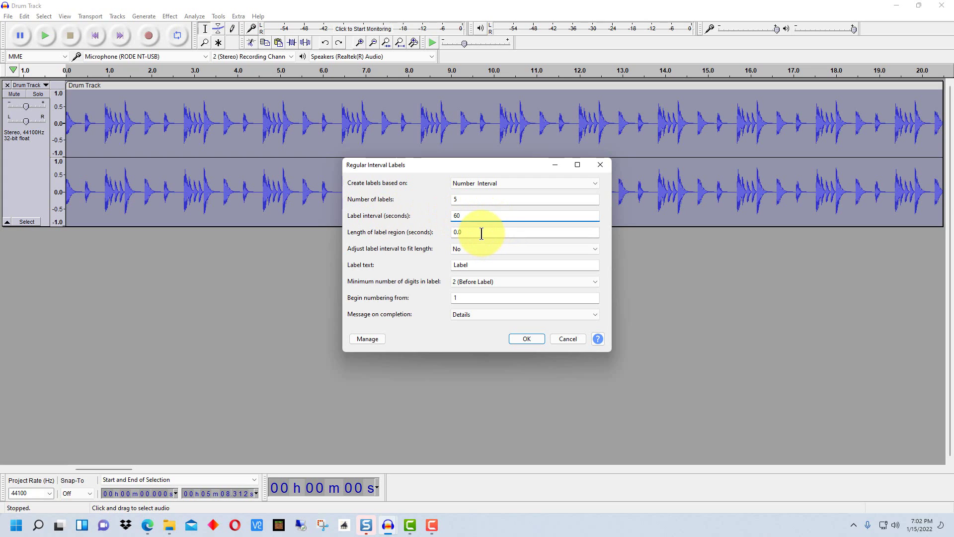
click(481, 233)
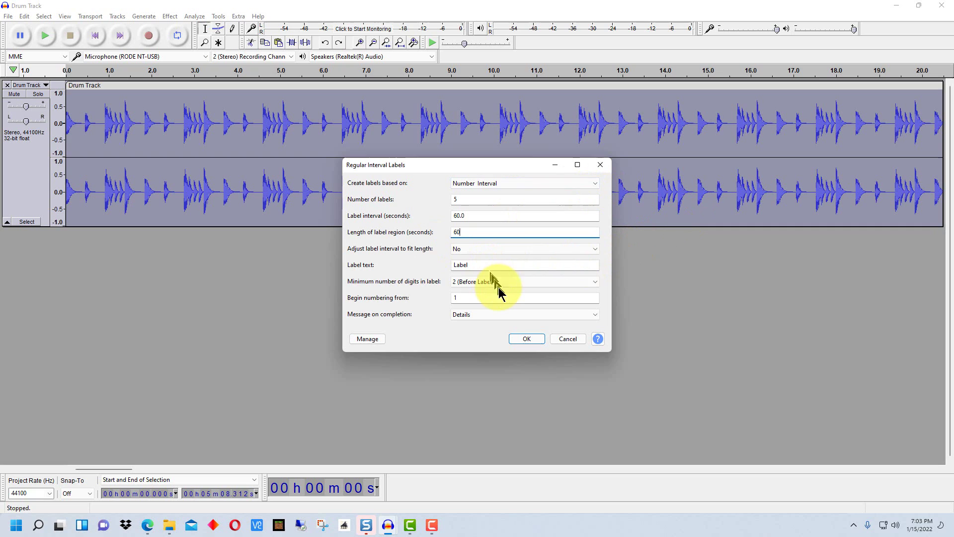
click(485, 264)
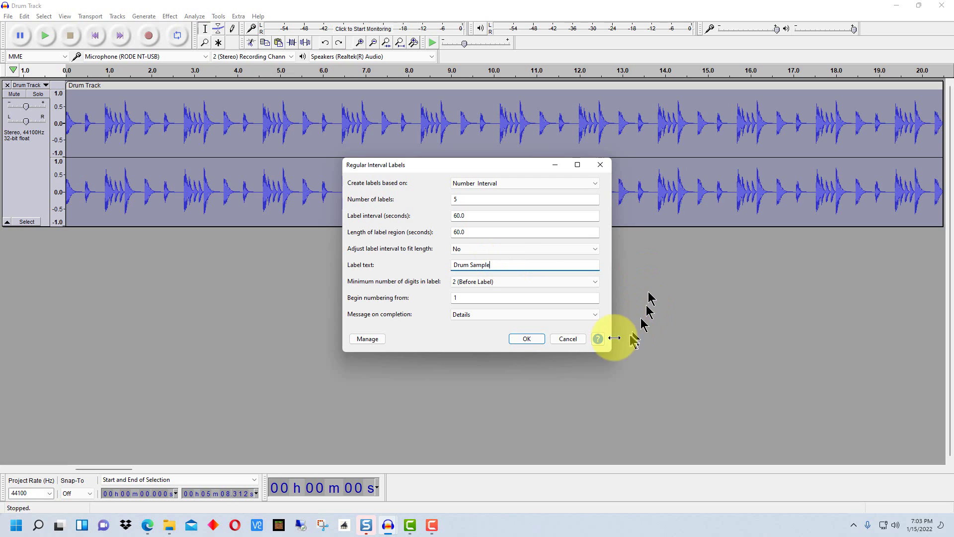
Generate the five 60-second Drum Sample labels and zoom out to review them
click(530, 339)
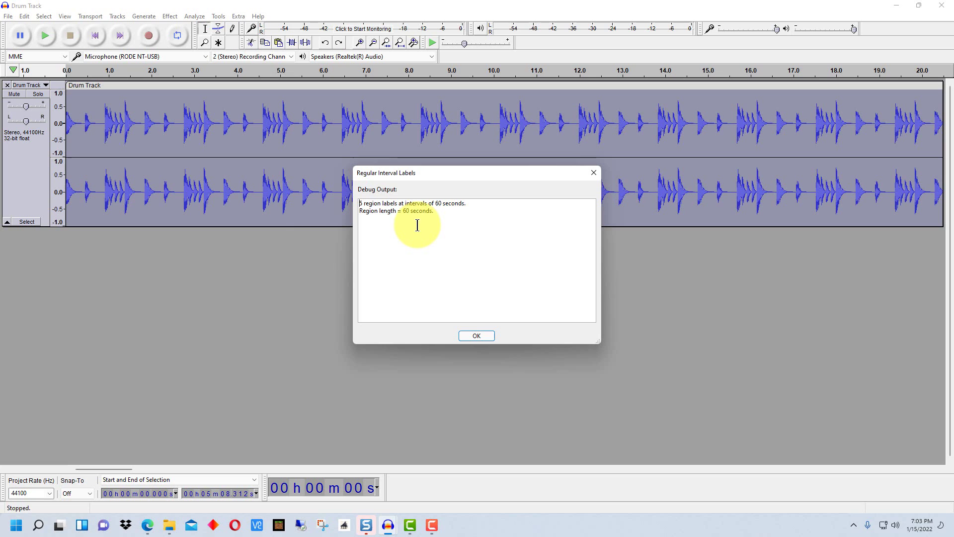
click(474, 335)
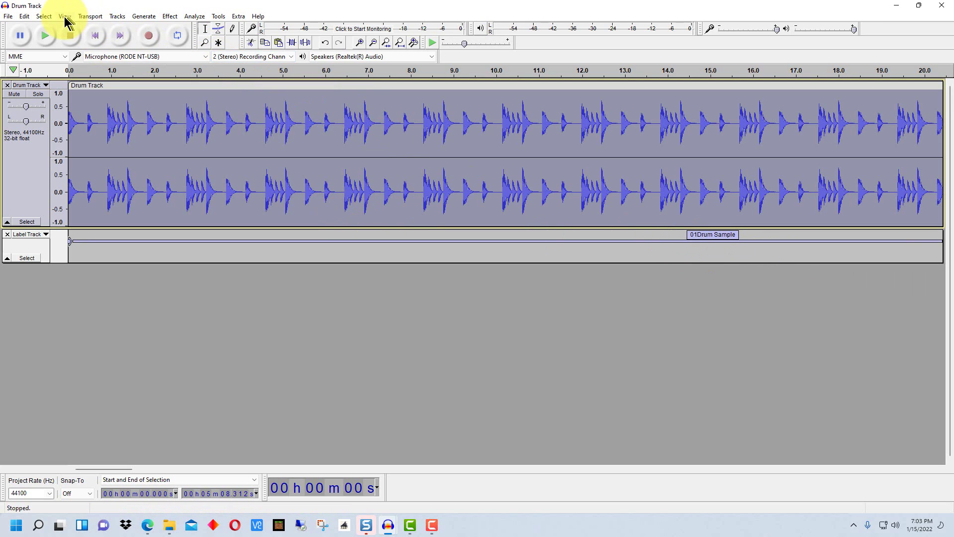
key(ctrl+3)
key(ctrl+3)
key(ctrl+3)
key(ctrl+3)
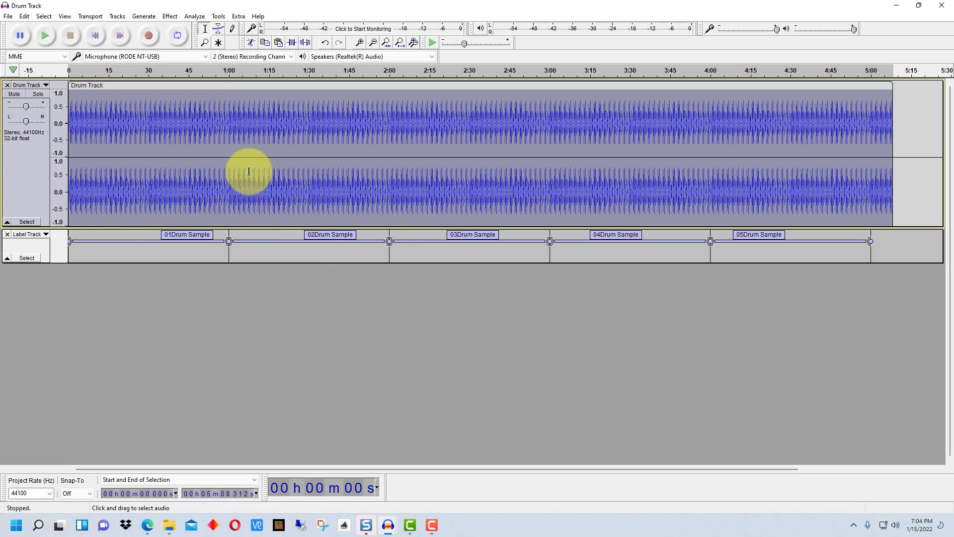
key(ctrl+2)
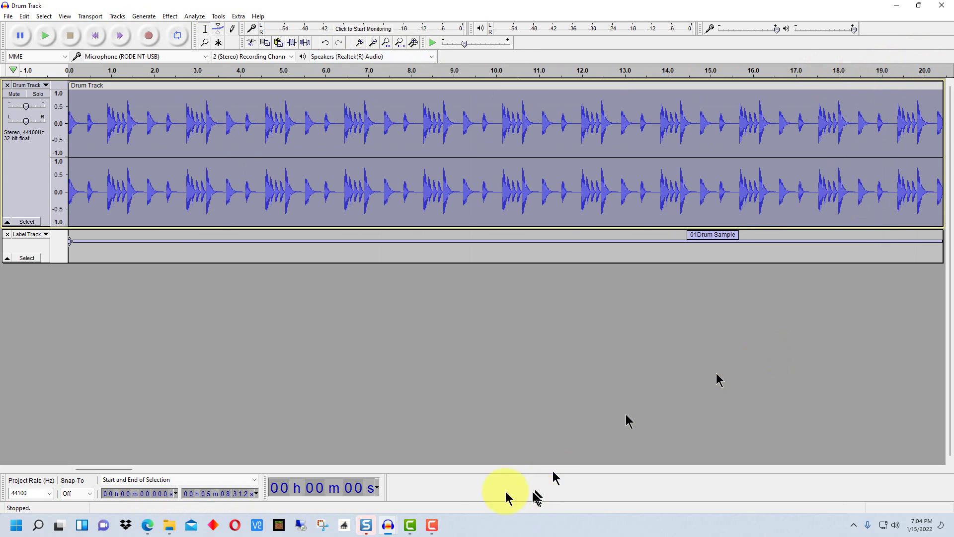
Nudge the 01Drum Sample/02Drum Sample boundary slightly earlier, just before 1:00
drag(81, 472, 236, 470)
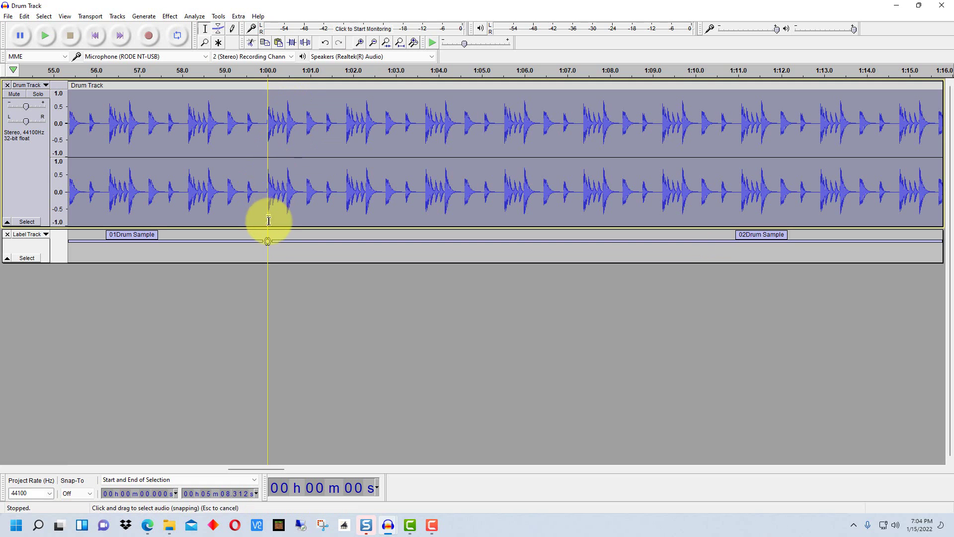
drag(267, 241, 259, 241)
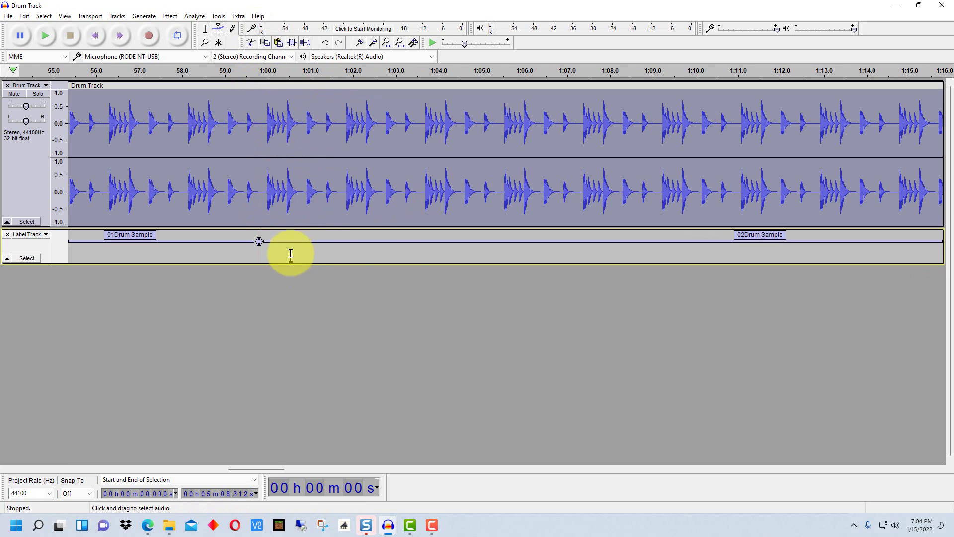
drag(264, 468, 399, 442)
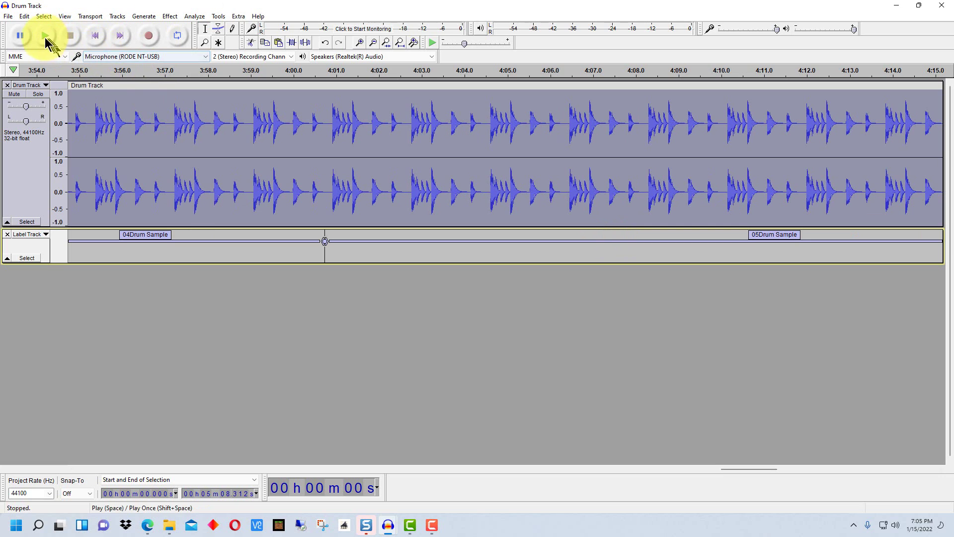
click(294, 95)
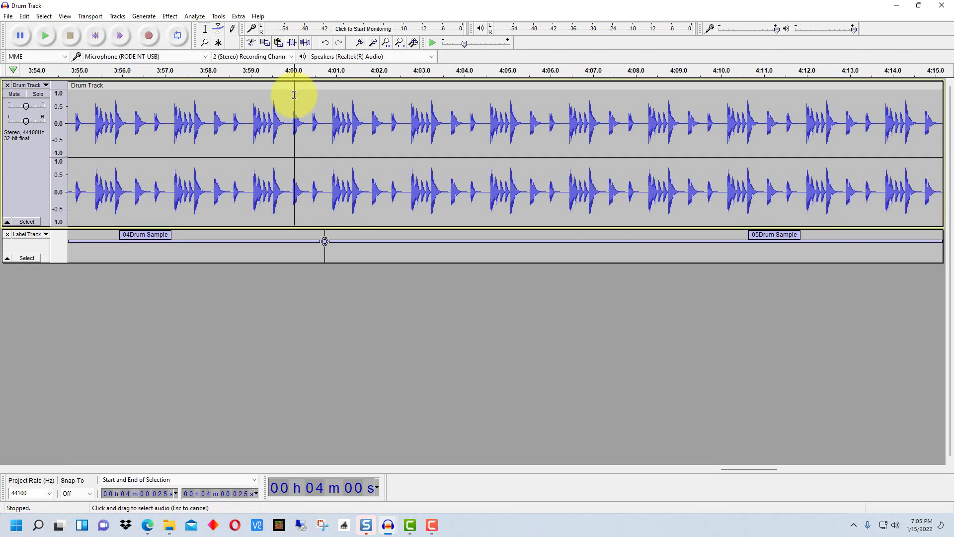
click(44, 39)
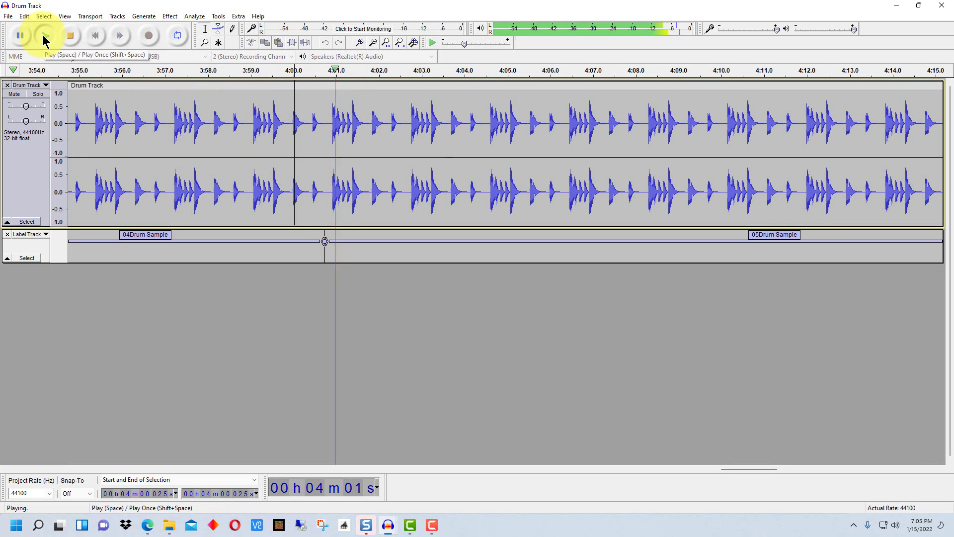
click(44, 39)
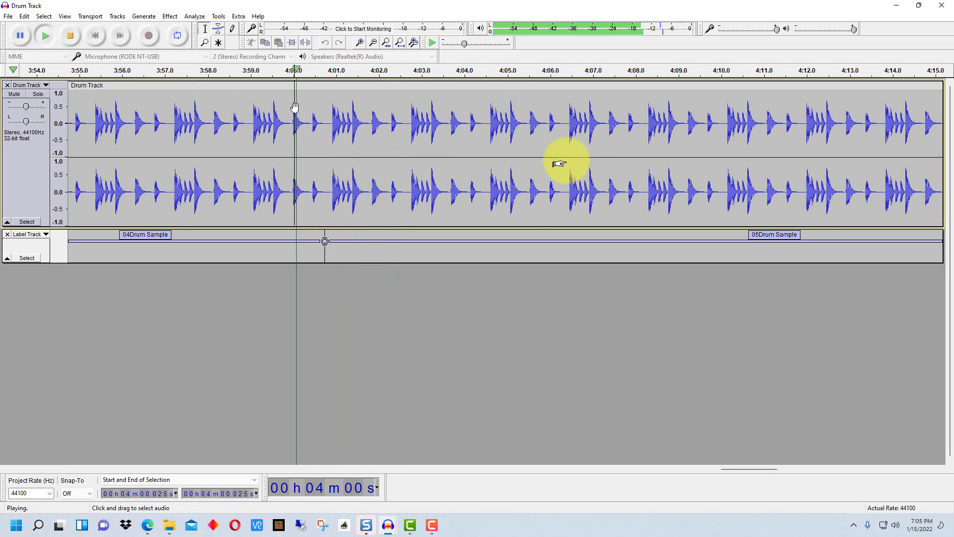
click(74, 37)
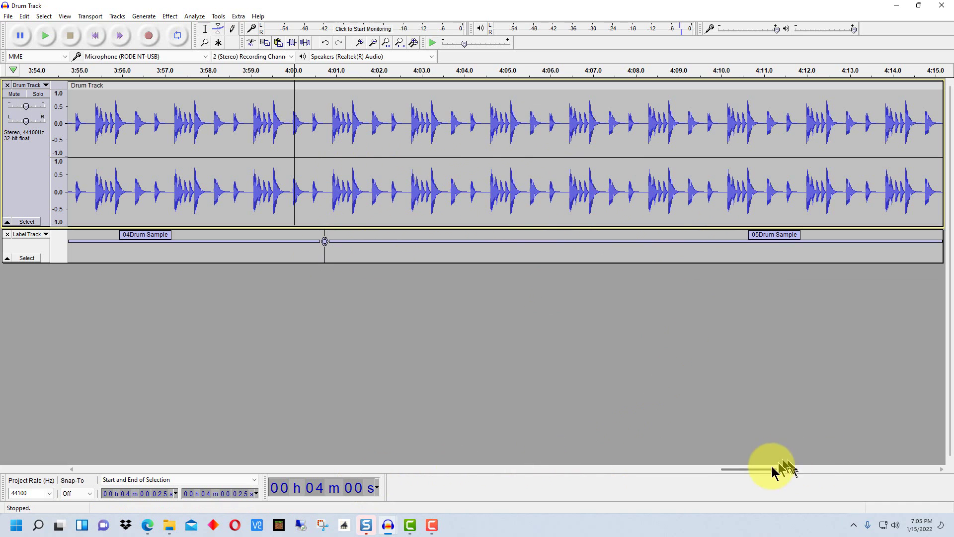
Drag the 05Drum Sample label's right edge to the audio's end at about 5:08
drag(764, 467, 937, 454)
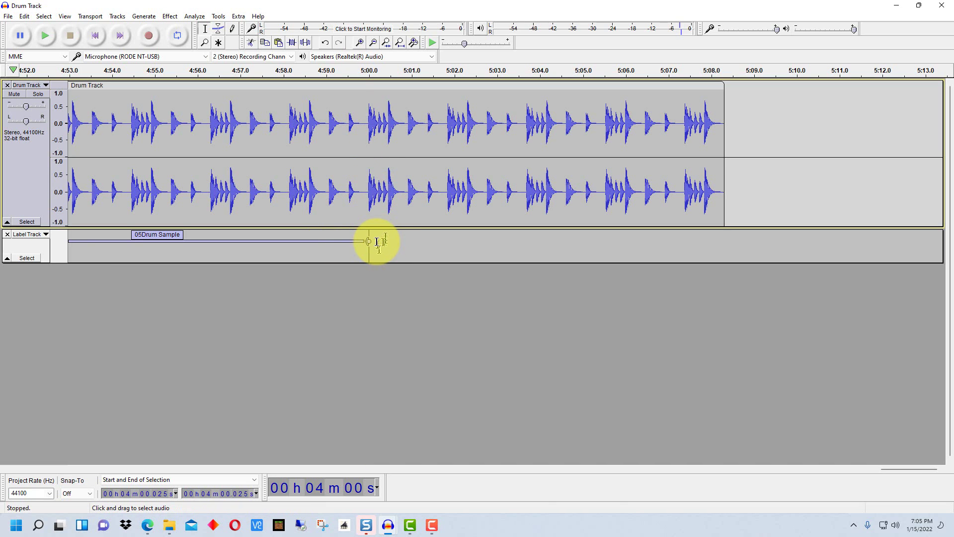
drag(371, 243, 725, 263)
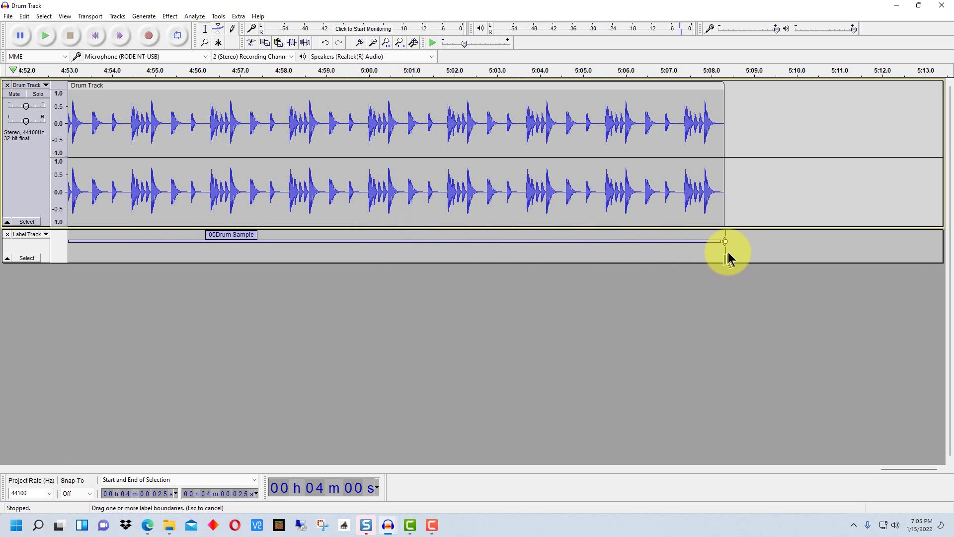
click(723, 242)
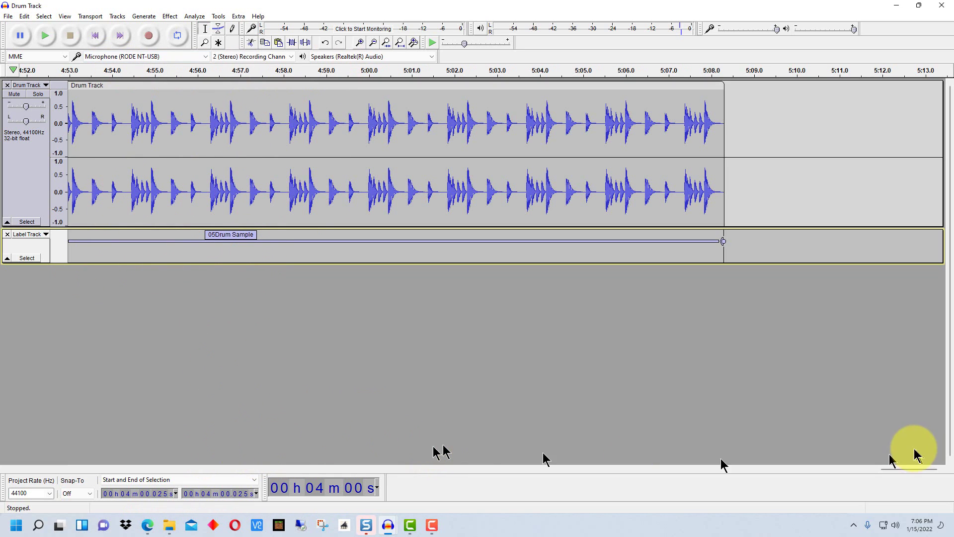
drag(902, 473, 783, 471)
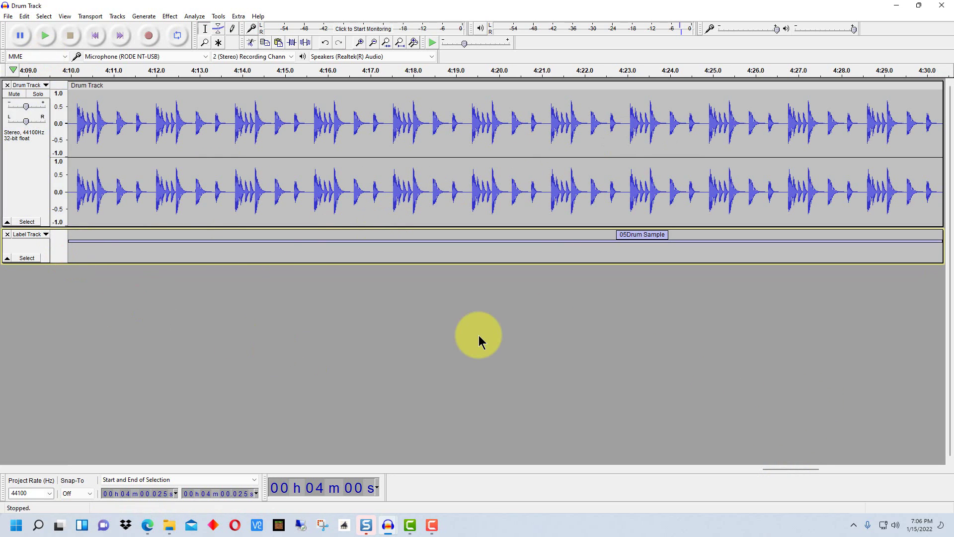
Export Multiple to C:\Demo as WAV, split and named by labels
click(8, 18)
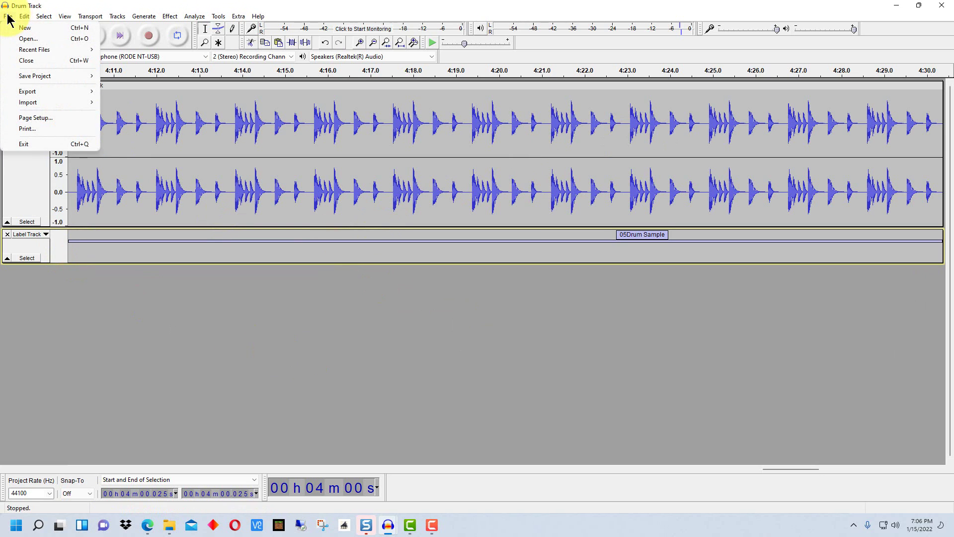
mouse_move(32, 91)
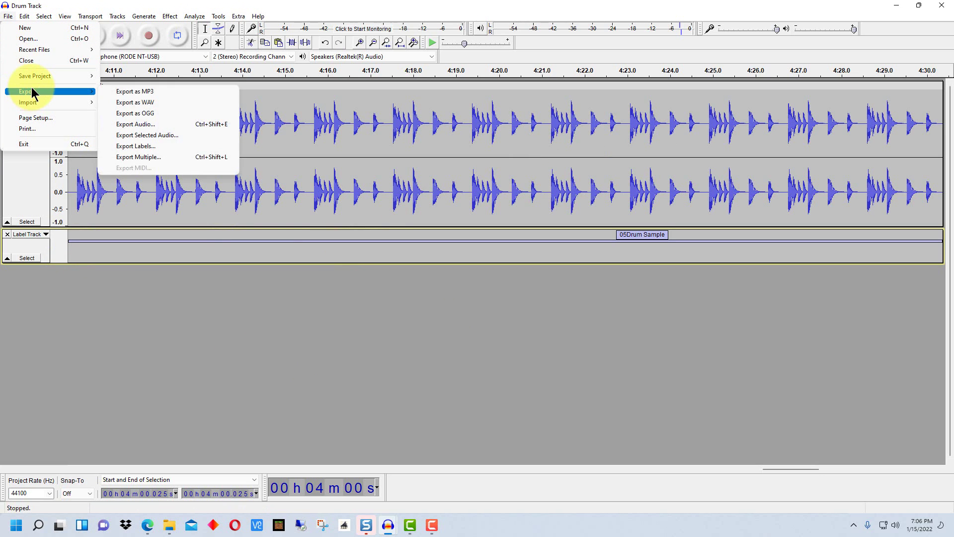
click(162, 158)
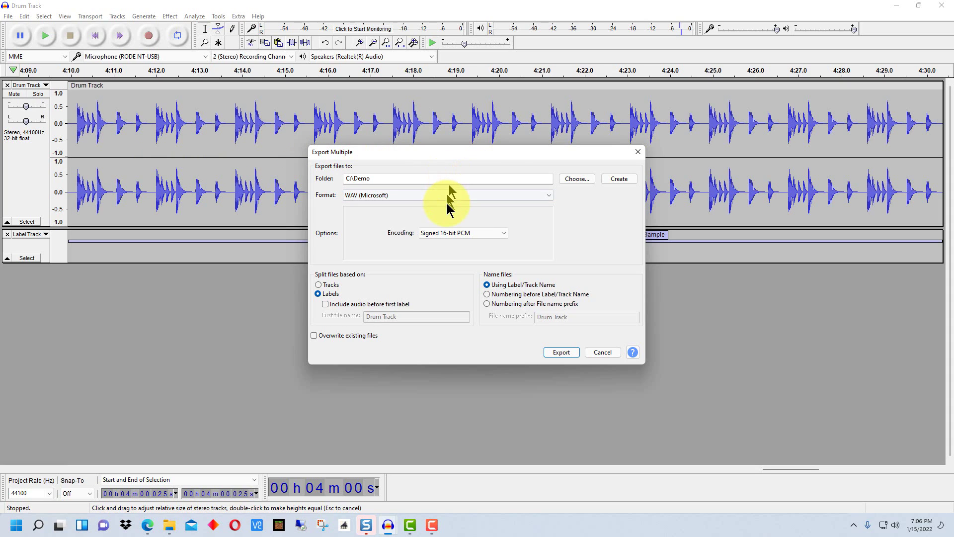
click(465, 196)
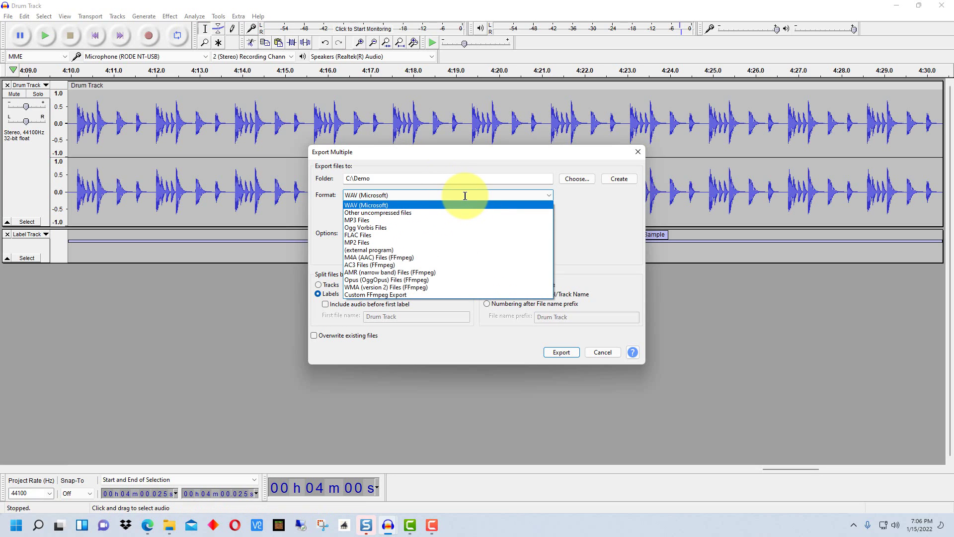
click(464, 194)
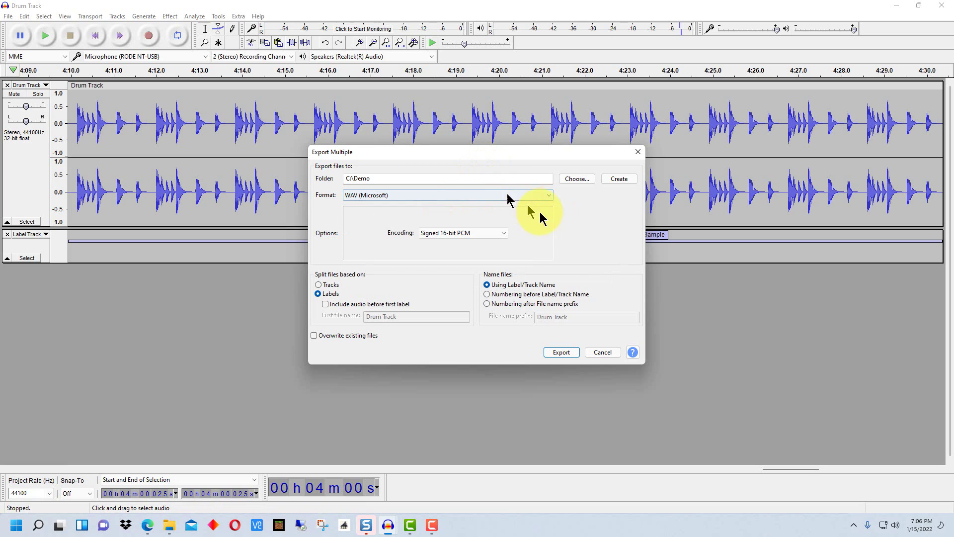
click(561, 352)
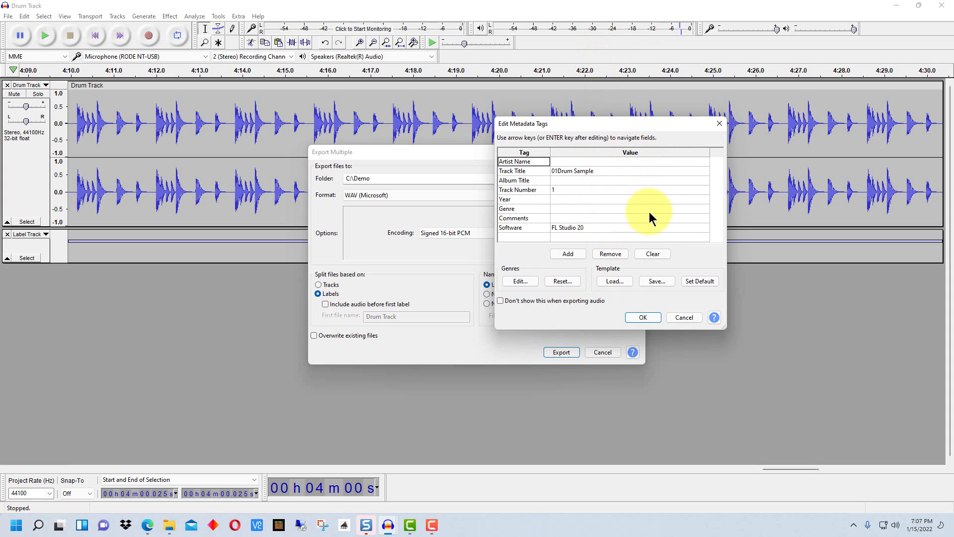
Accept the metadata tags for each of the five files, 01Drum Sample.wav through 05Drum Sample.wav
click(641, 318)
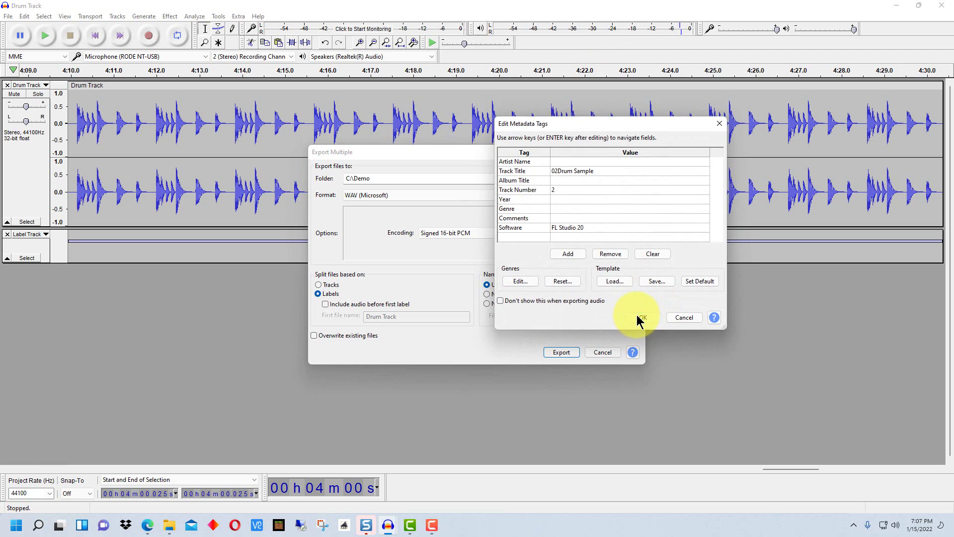
click(641, 318)
click(641, 318)
click(642, 317)
click(641, 318)
key(Return)
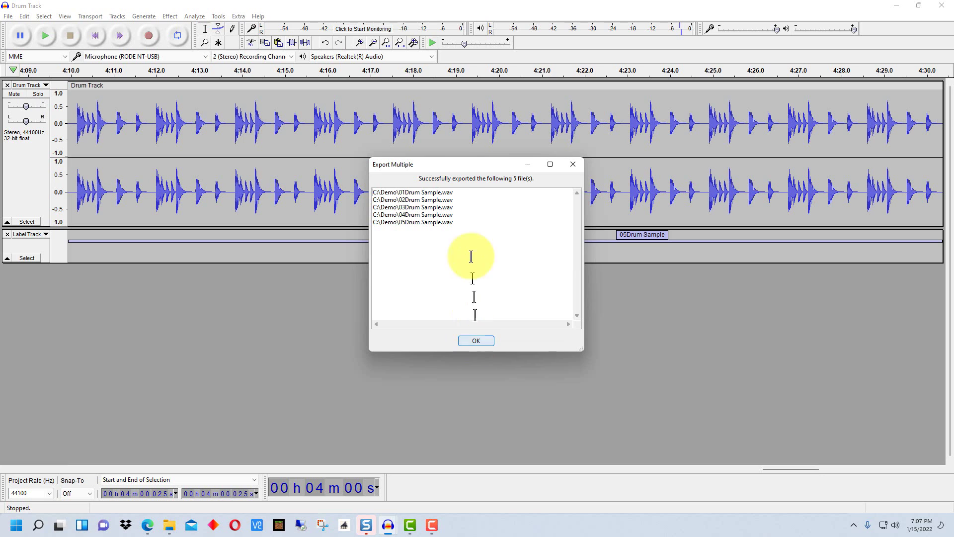
Dismiss the export results and select Drum Track.wav in the C:\Demo folder beside the five Drum Sample WAVs
click(475, 341)
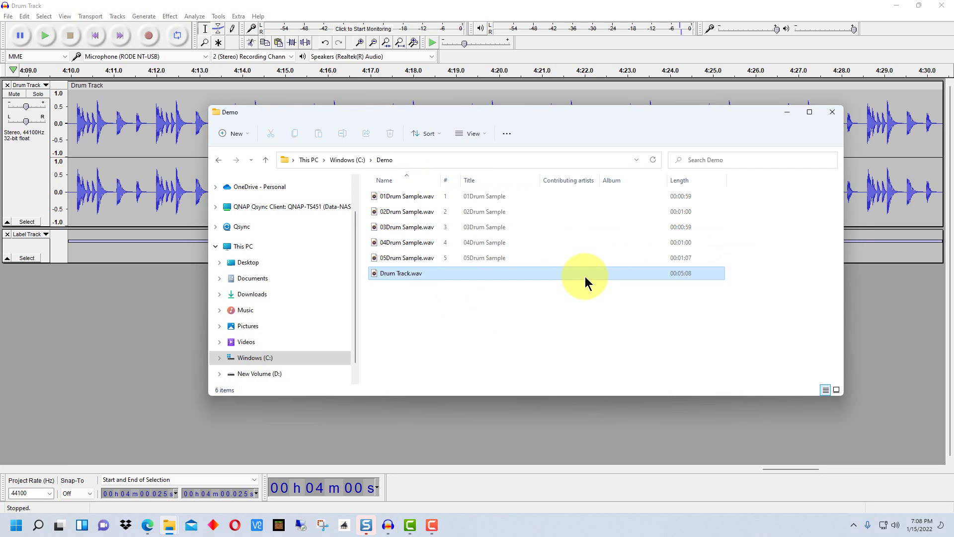
click(458, 277)
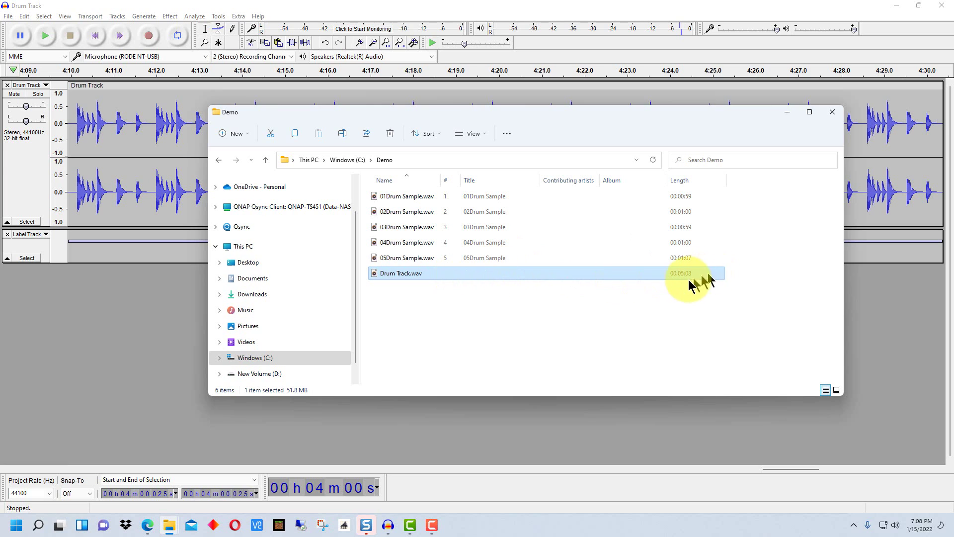